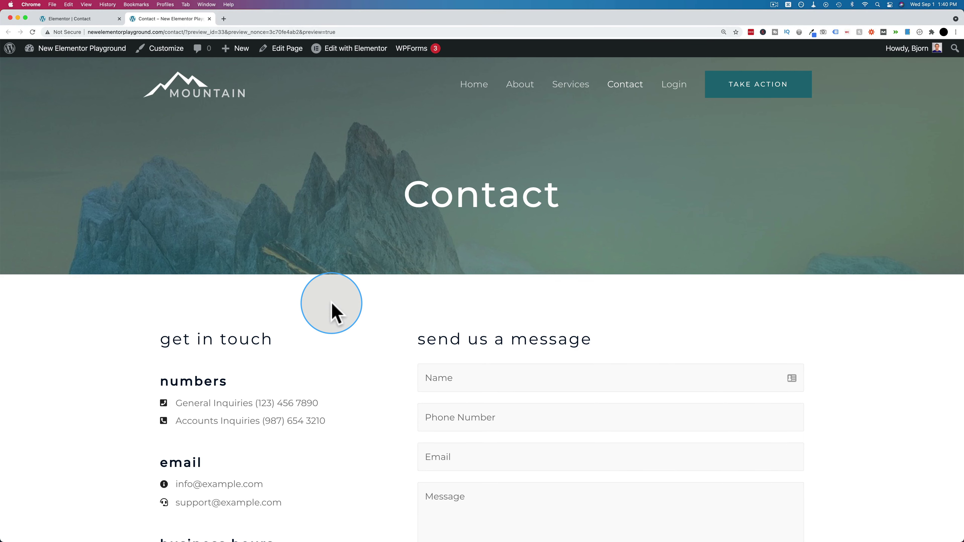
- Test the General Inquiries phone link on the live Contact page, then dismiss the call prompt
scroll(332, 303, down, 3)
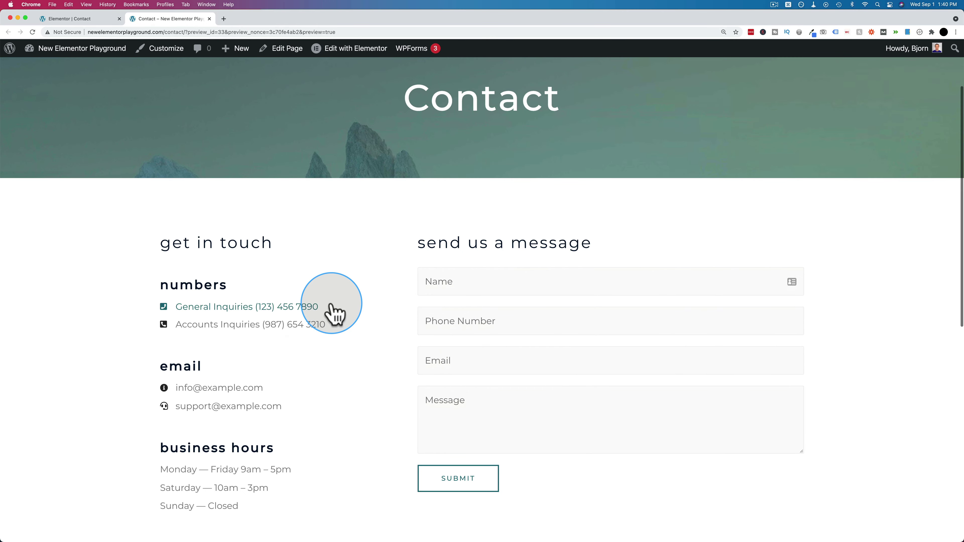
scroll(331, 309, down, 2)
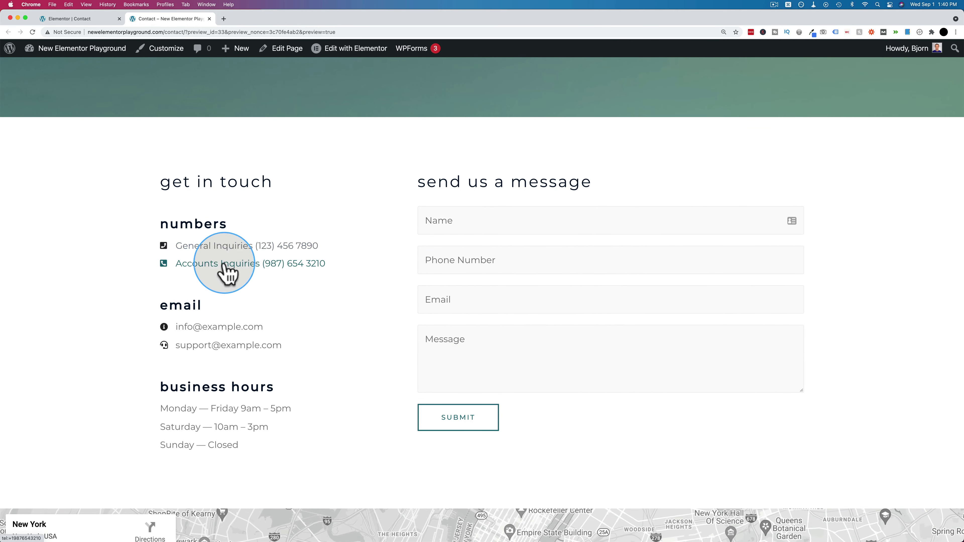
click(242, 250)
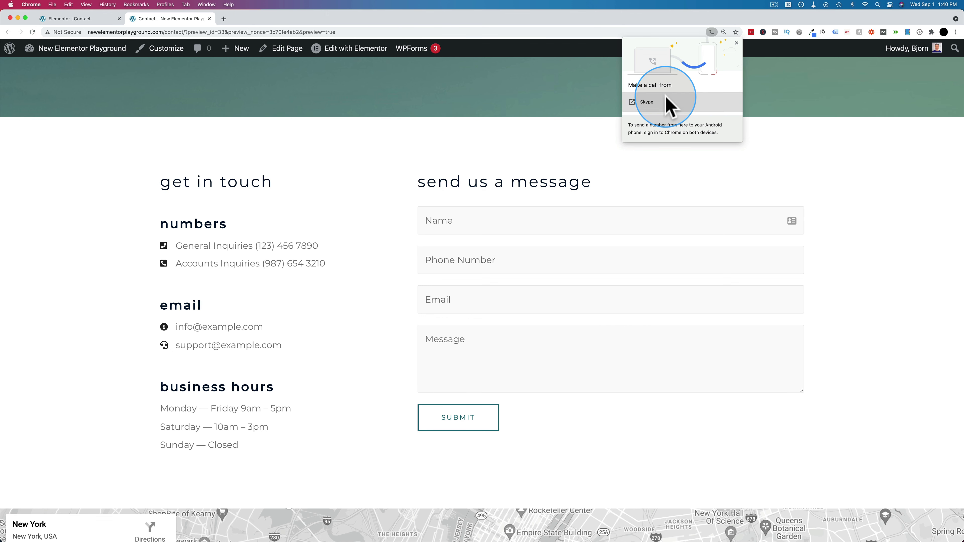
click(330, 198)
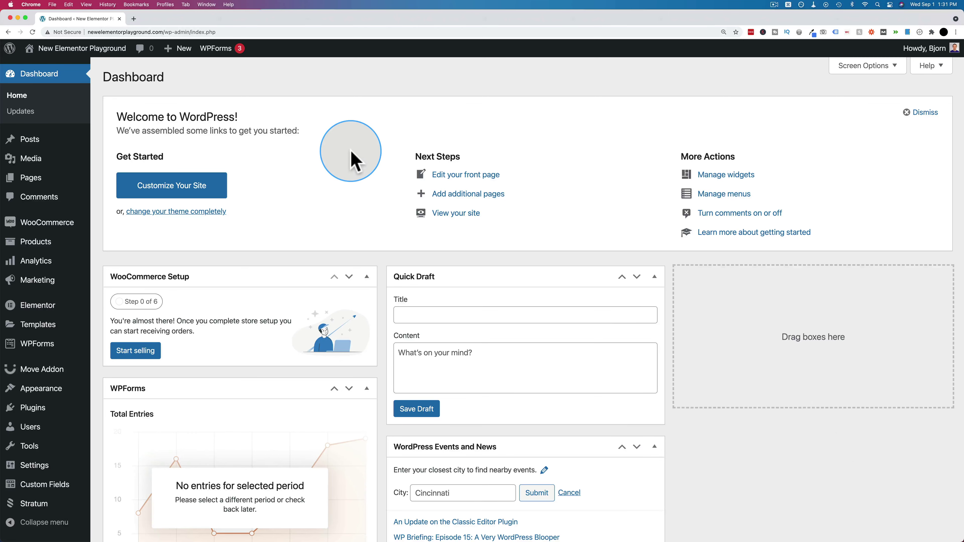
- Open the Contact page in Elementor from the Pages list and preview it in a new tab
click(28, 178)
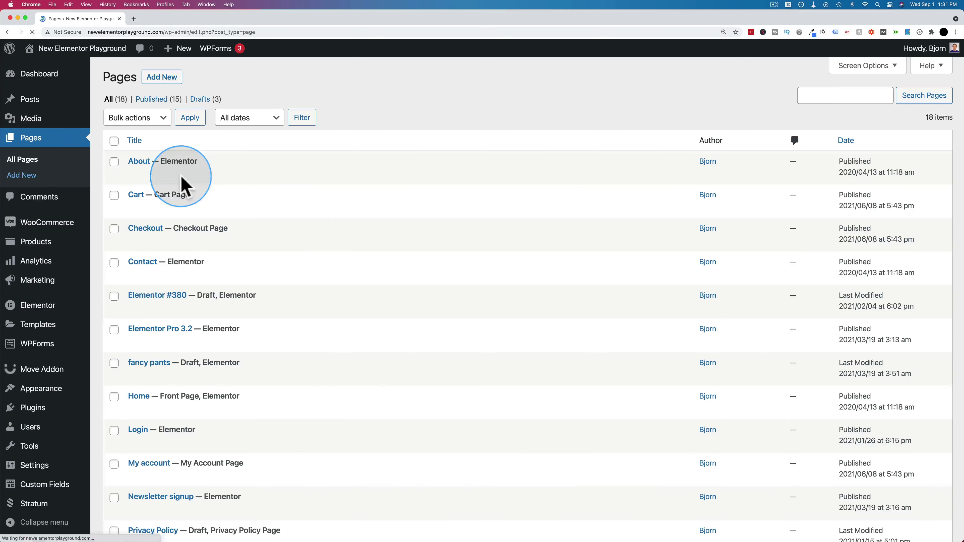
scroll(292, 243, down, 3)
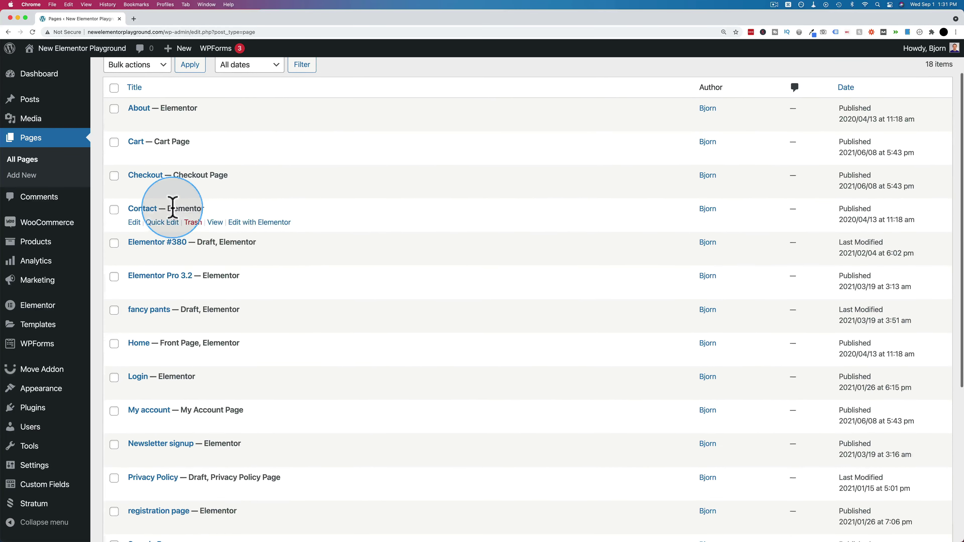
click(249, 224)
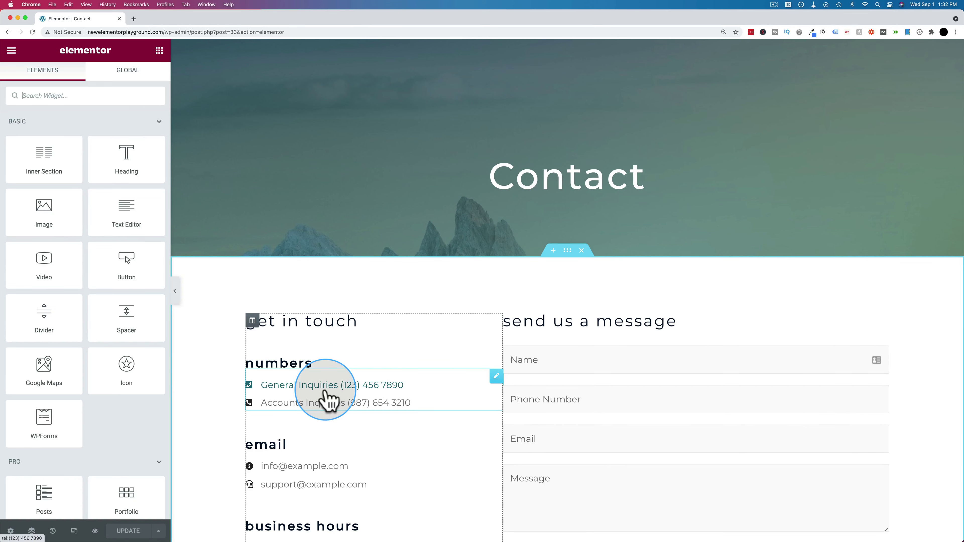
scroll(327, 401, down, 5)
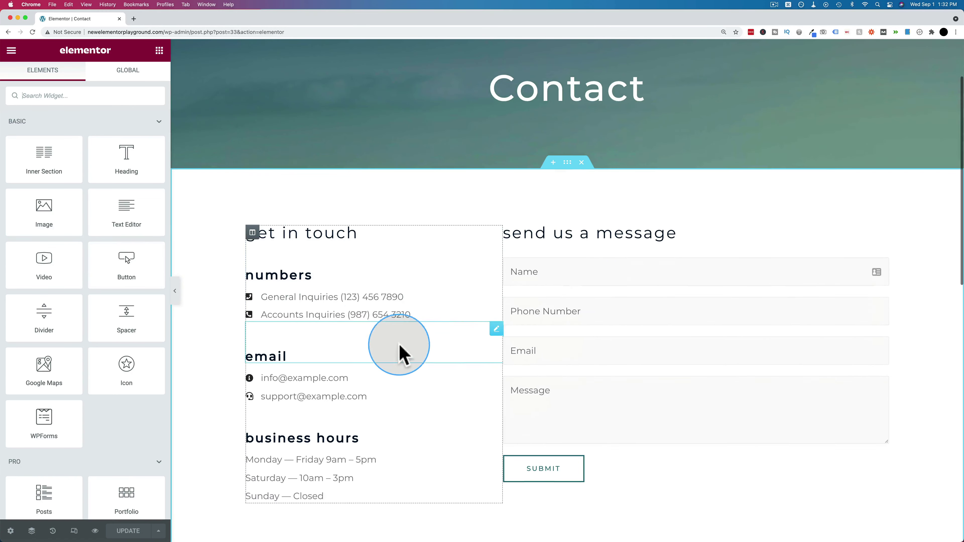
click(95, 531)
click(197, 22)
scroll(305, 371, down, 3)
scroll(265, 328, down, 2)
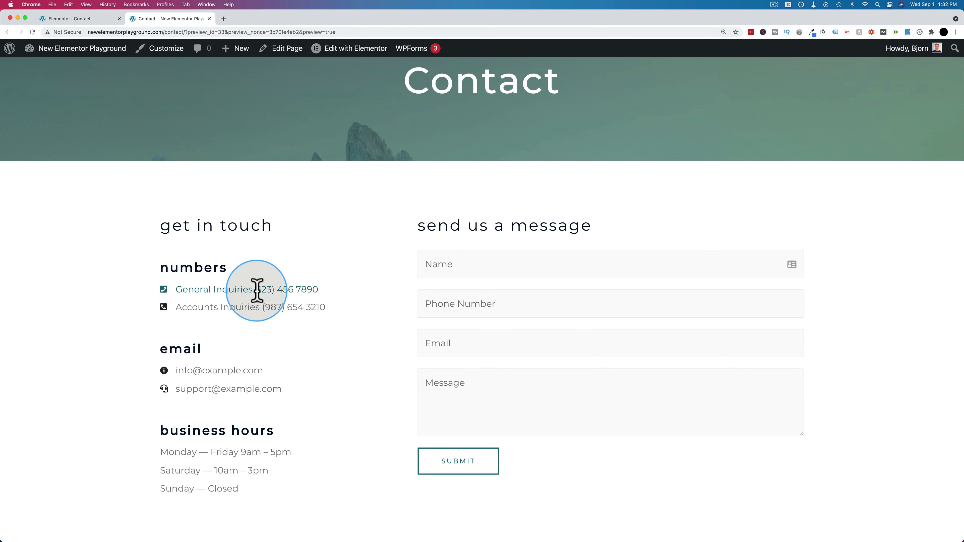
drag(255, 290, 319, 290)
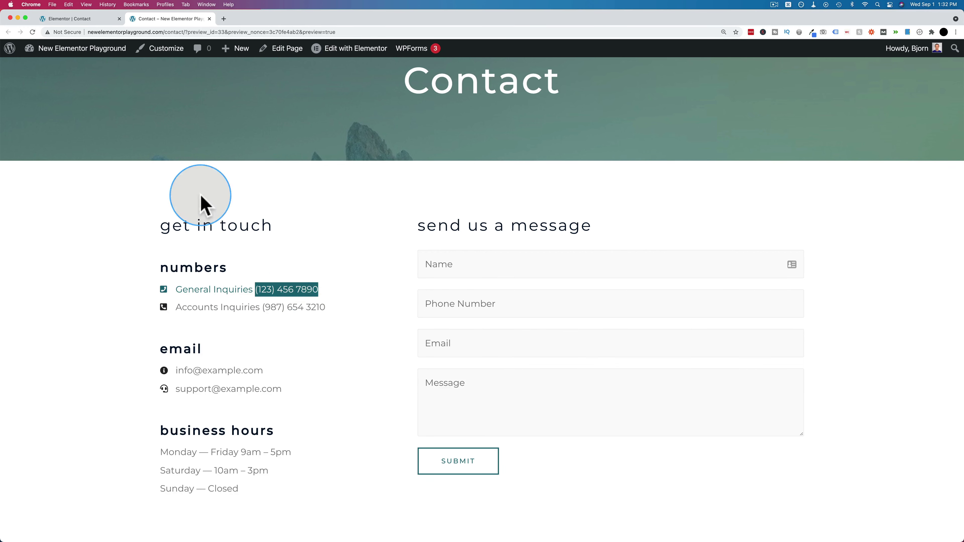
click(285, 303)
click(79, 19)
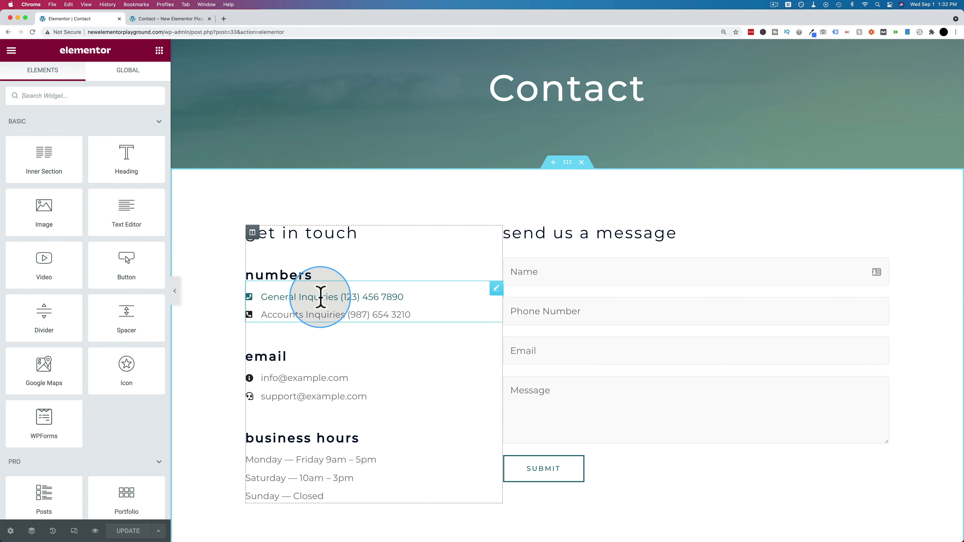
- Select the numbers phone list and expand General Inquiries to reach its empty Link field
click(321, 297)
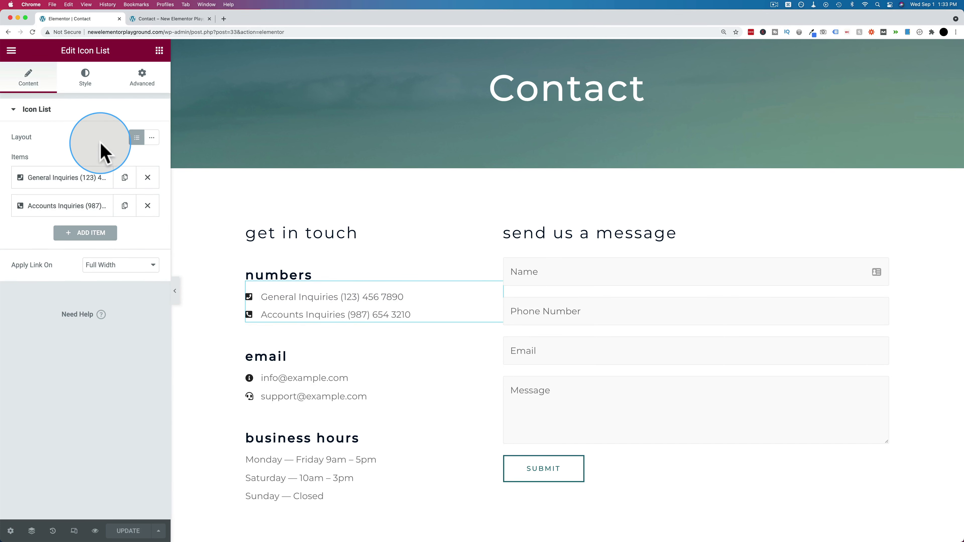
click(289, 233)
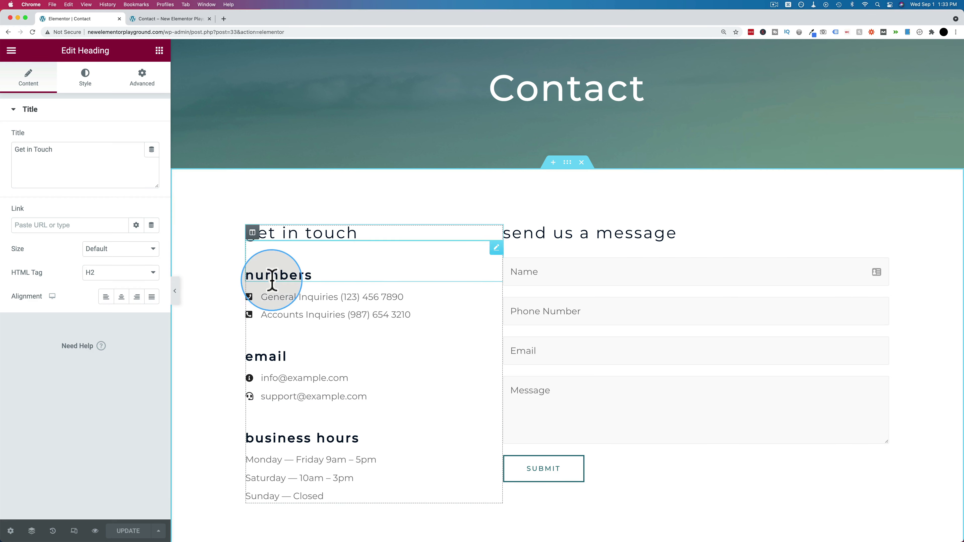
click(287, 297)
click(69, 179)
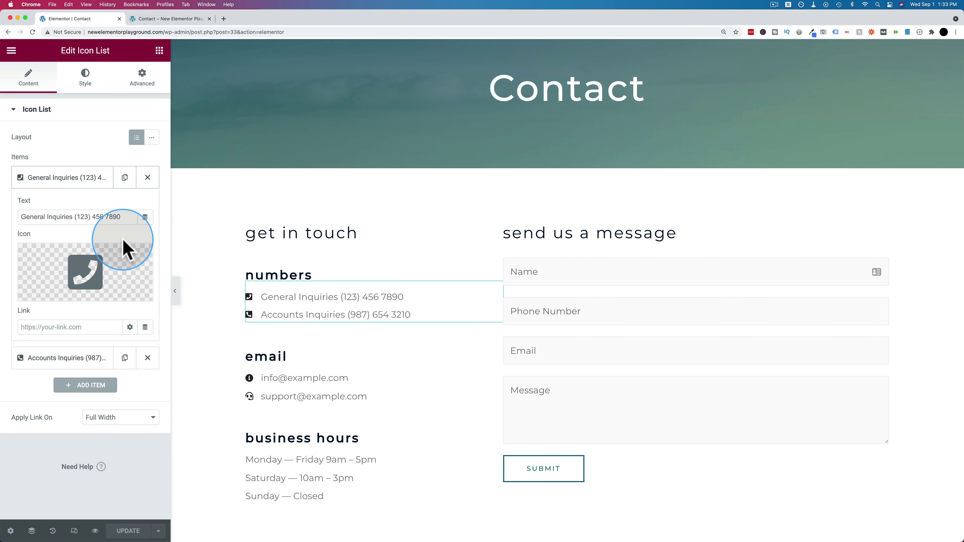
click(58, 329)
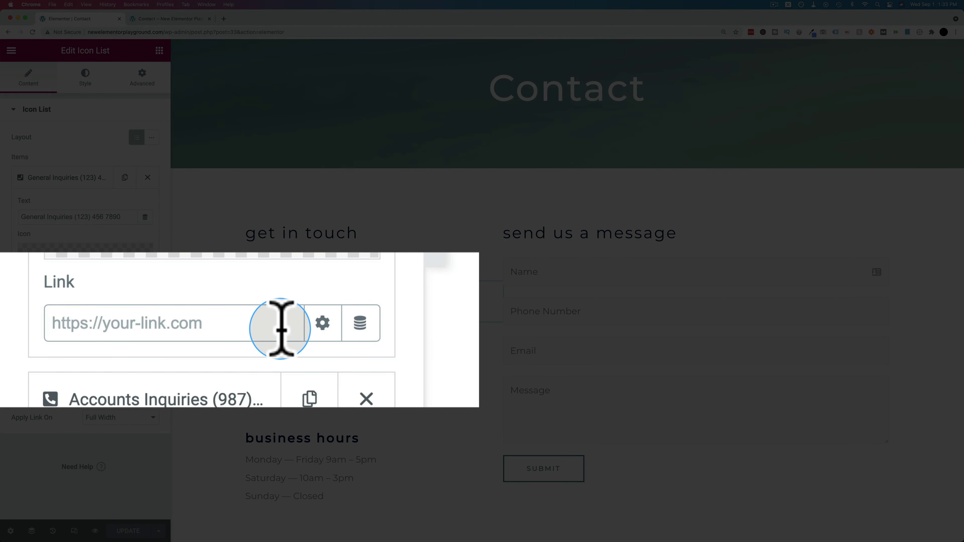
- Fill the General Inquiries link with tel: followed by the number copied from the entry text
text(tel:)
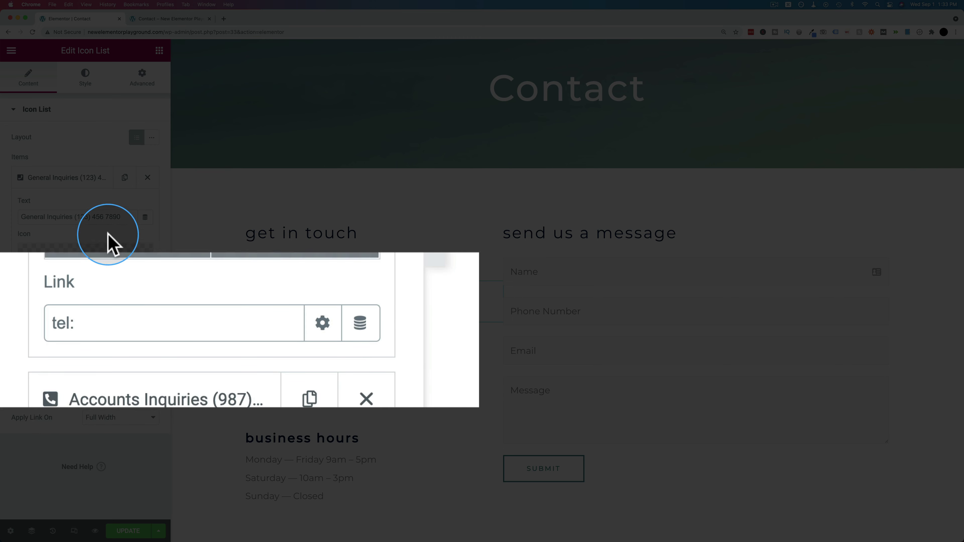
drag(74, 217, 127, 216)
key(super+c)
click(176, 323)
key(super+v)
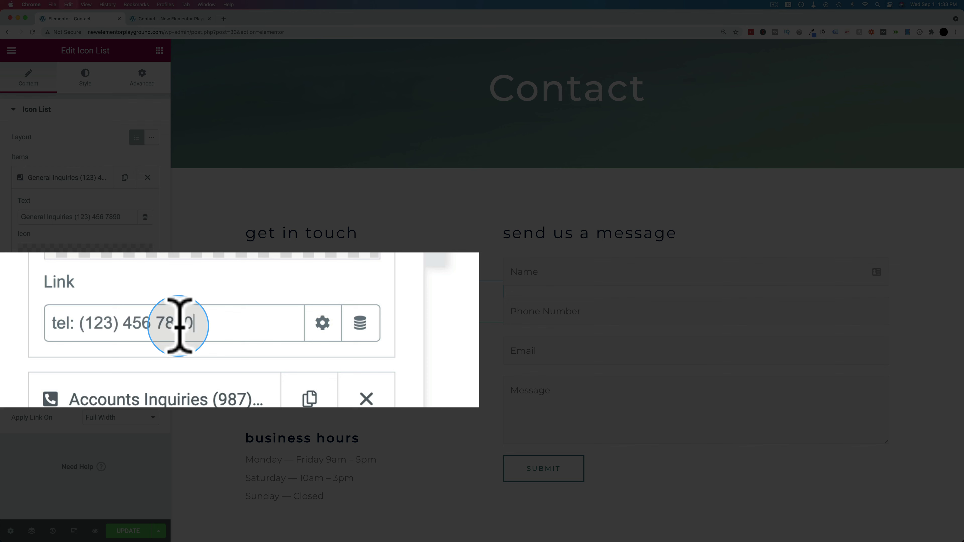
click(87, 323)
key(BackSpace)
key(BackSpace)
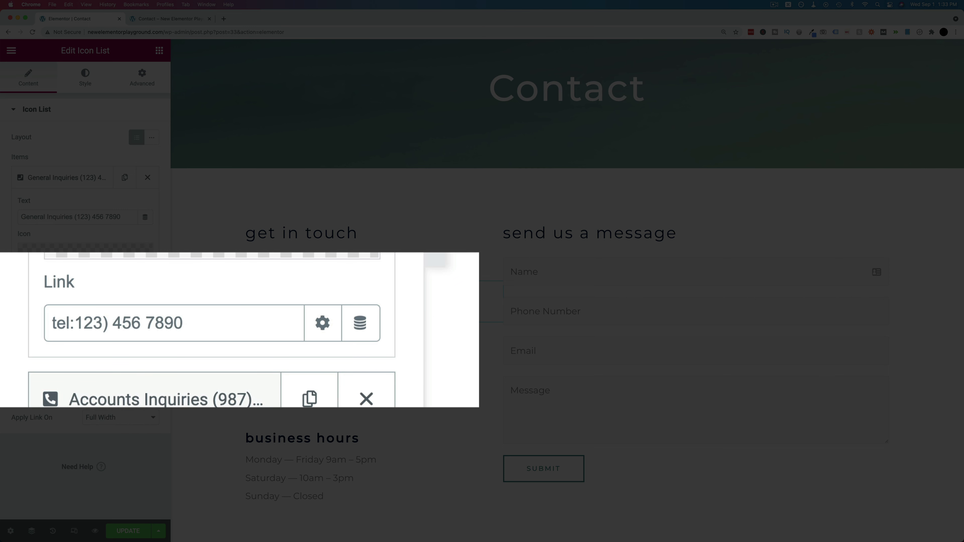
key(Right)
key(Right)
key(Right)
key(BackSpace)
key(BackSpace)
key(Right)
key(Right)
key(Right)
key(Right)
key(BackSpace)
key(Left)
key(Left)
key(Left)
key(Left)
key(Left)
key(Left)
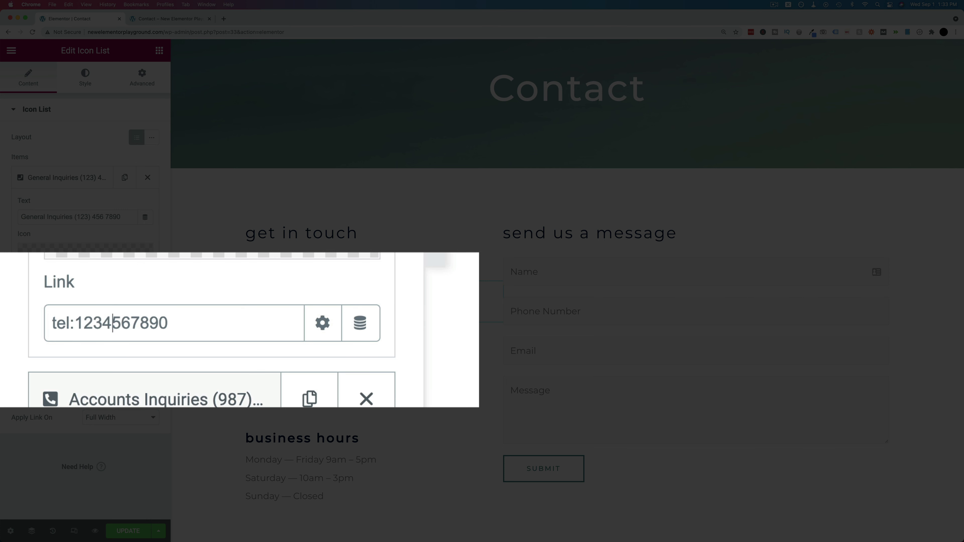
key(shift+Right)
key(shift+Right)
key(shift+Right)
key(shift+Right)
key(shift+Right)
key(shift+Right)
key(shift+Right)
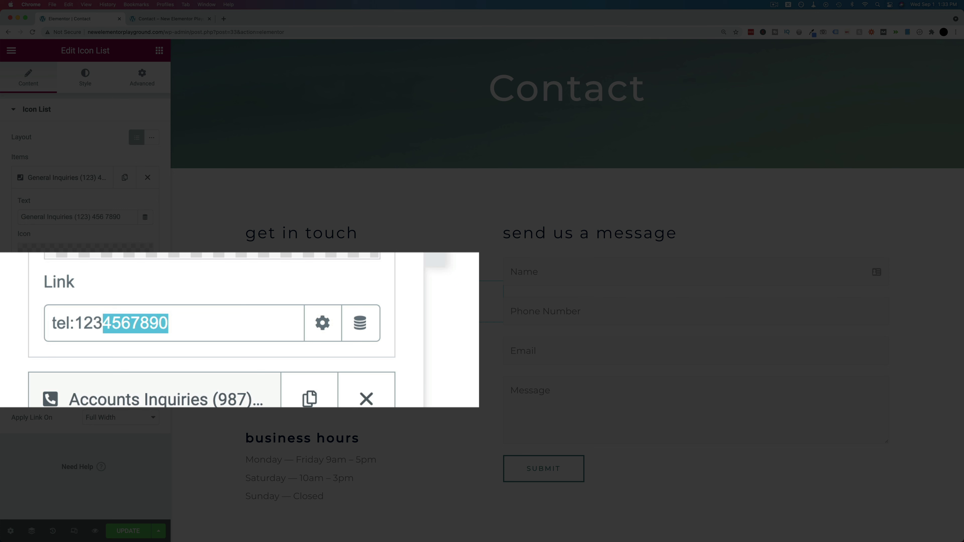
key(Left)
key(Left)
key(Left)
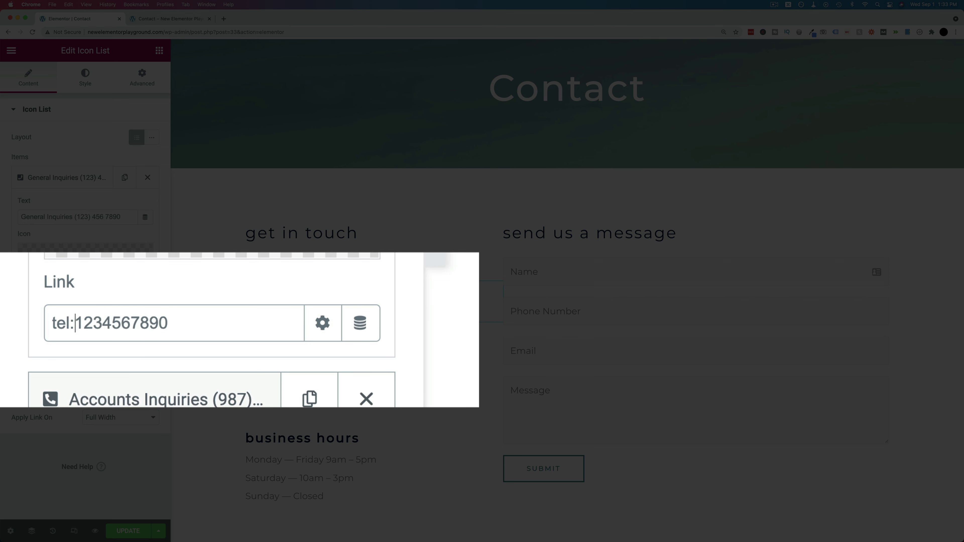
text(+1)
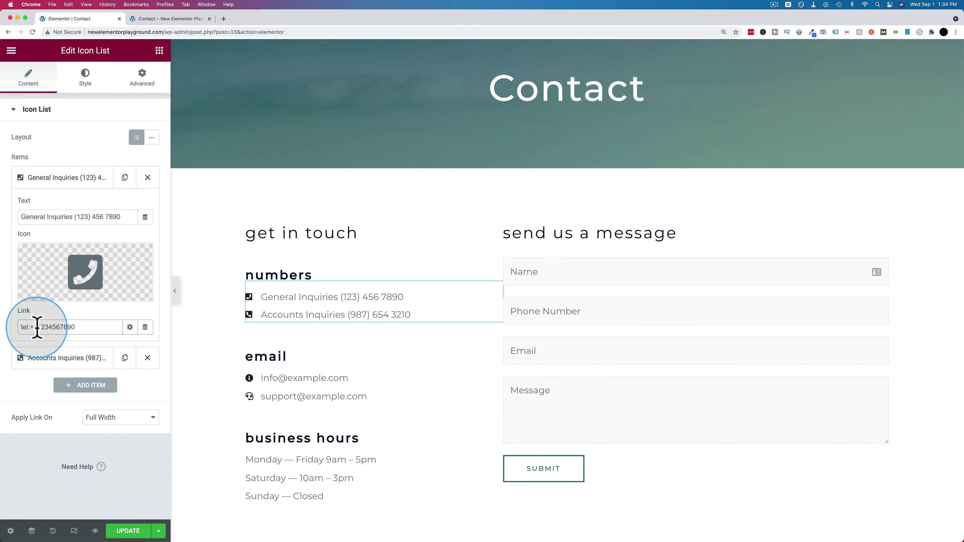
drag(38, 327, 86, 325)
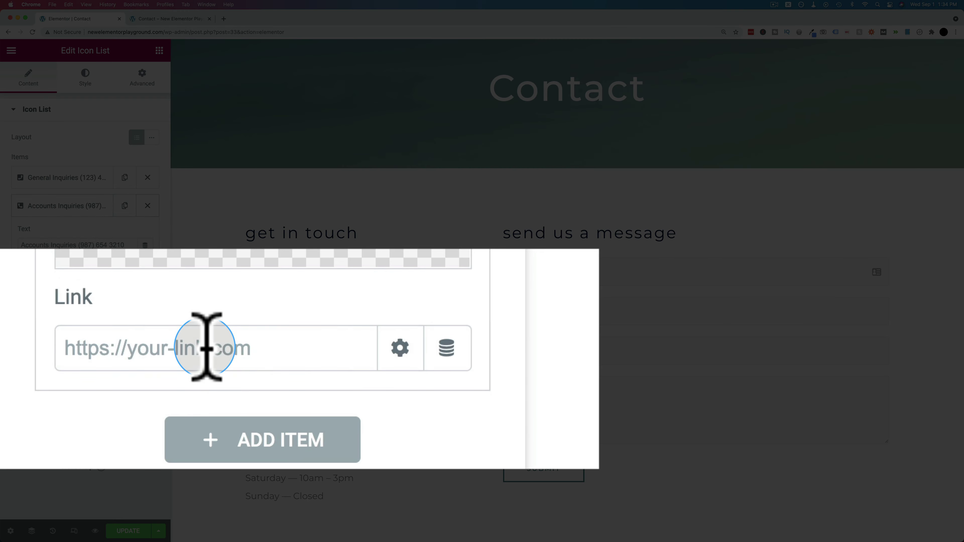
- Enter tel: plus the pasted Accounts Inquiries number in that item's Link field
drag(78, 246, 123, 245)
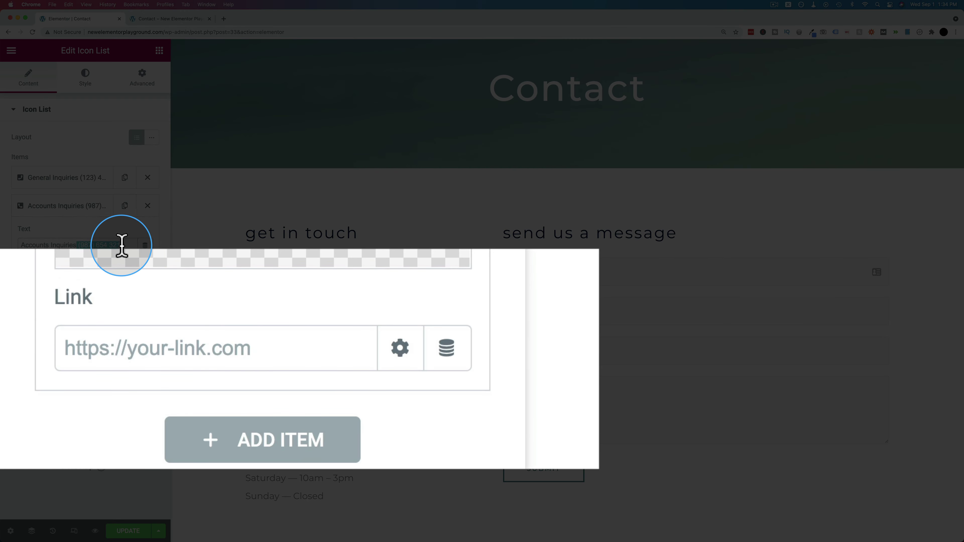
click(250, 338)
text(te)
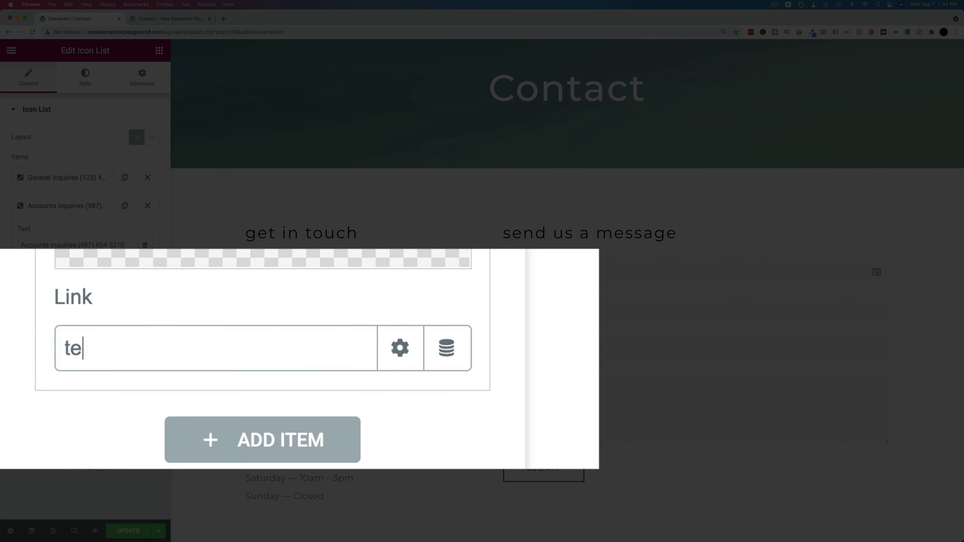
text(l:)
key(super+v)
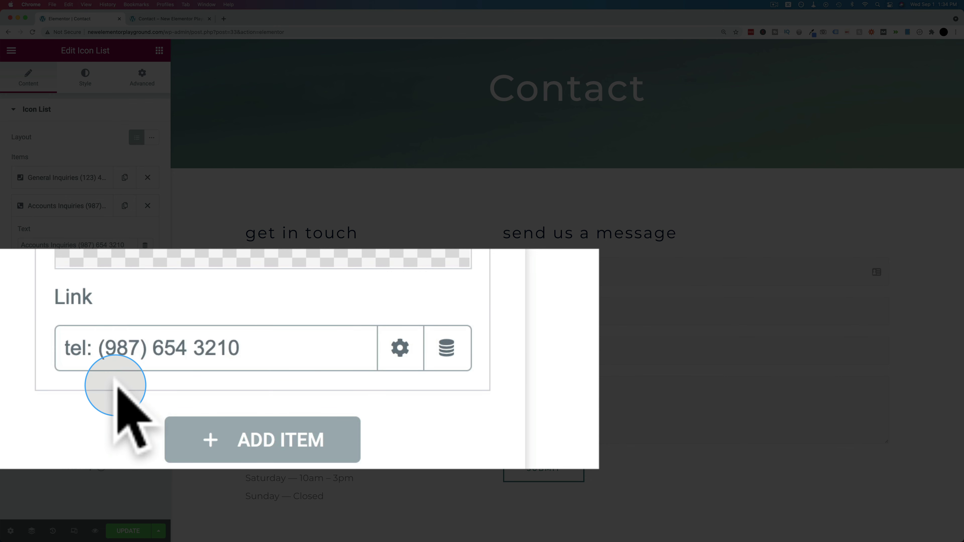
click(194, 348)
key(BackSpace)
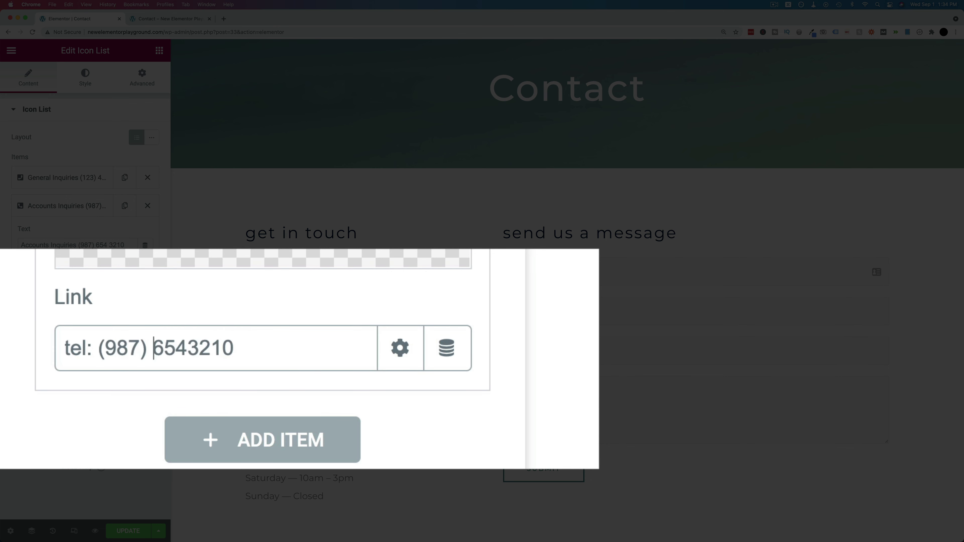
key(BackSpace)
key(BackSpace)
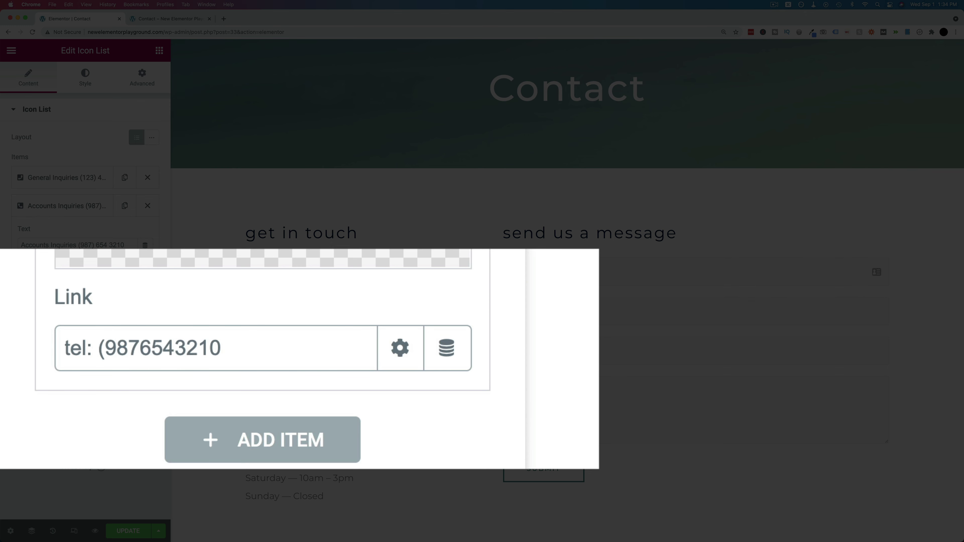
key(BackSpace)
key(BackSpace)
text(+1)
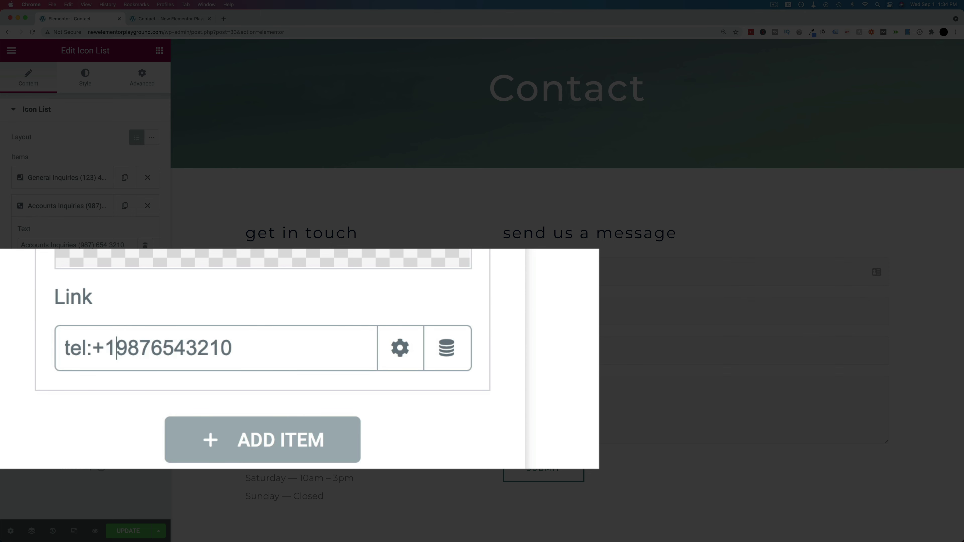
click(129, 532)
key(ctrl+Tab)
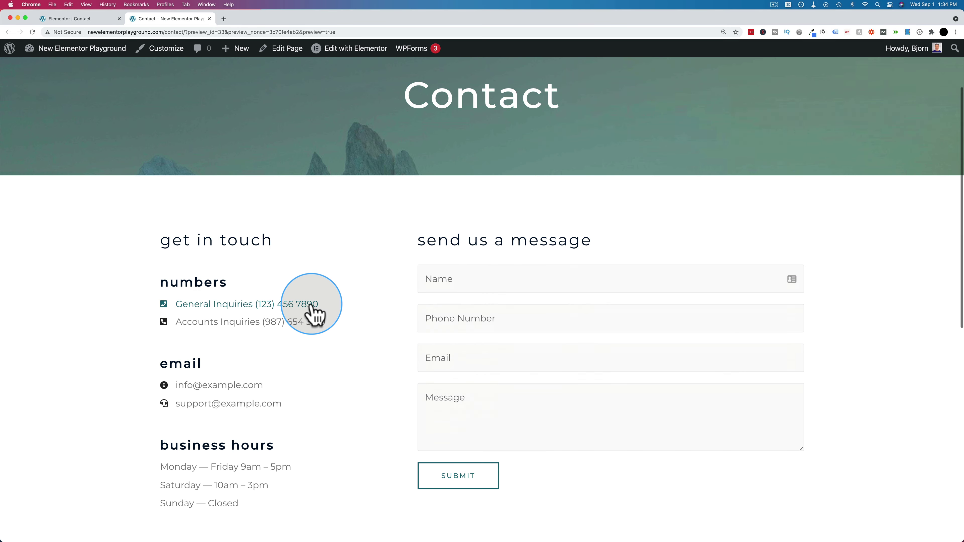
click(286, 314)
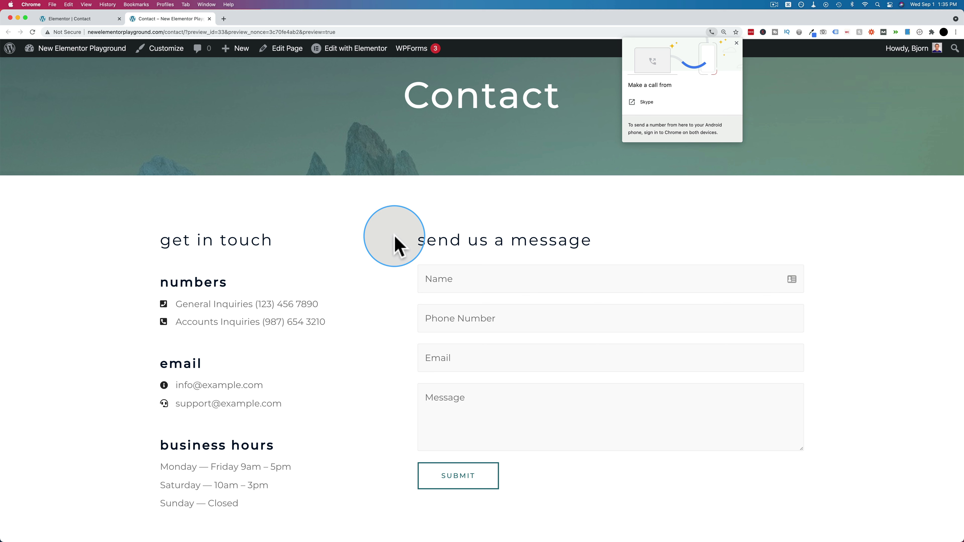
click(344, 300)
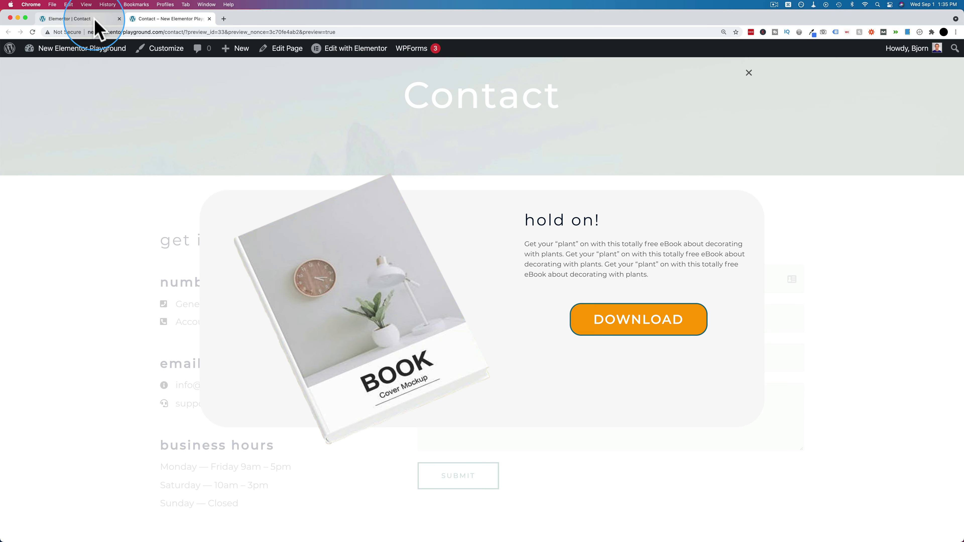
- Back in the editor, duplicate the numbers phone list and select the copy
click(95, 21)
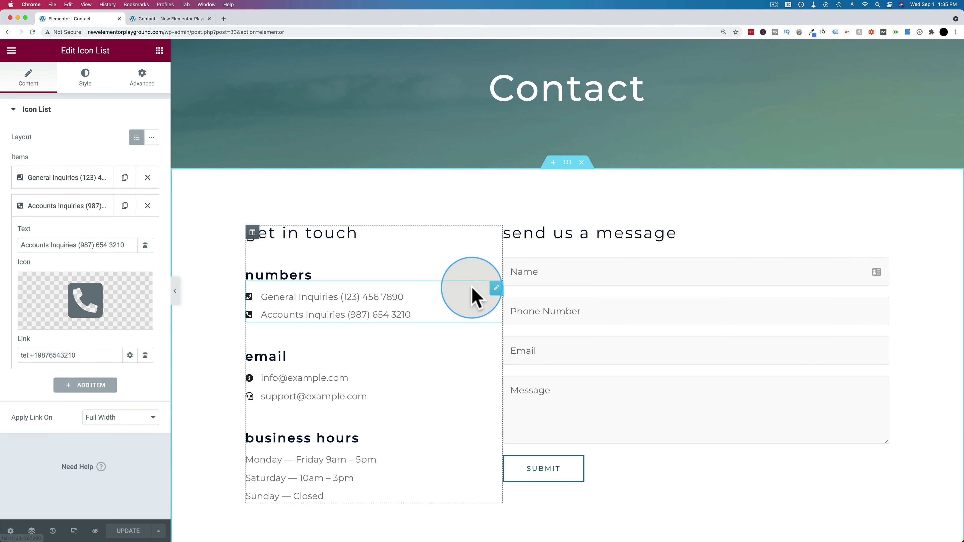
right_click(497, 294)
click(515, 315)
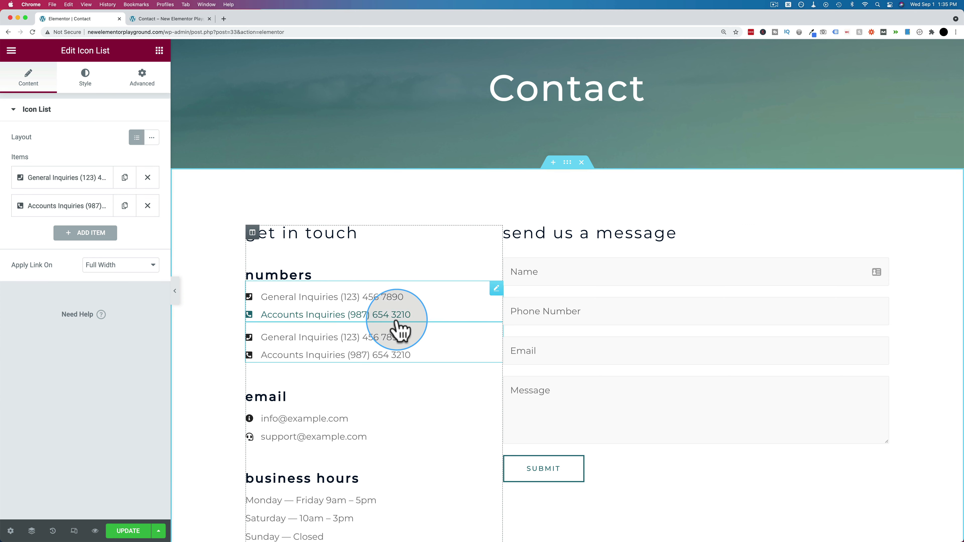
click(315, 344)
- Delete the General Inquiries and Accounts Inquiries links in the copied list
click(87, 186)
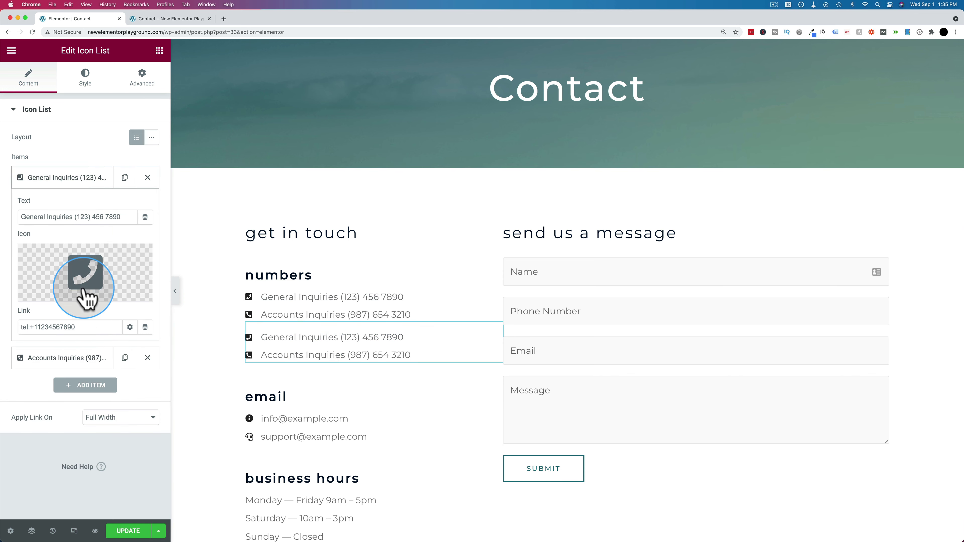
drag(79, 328, 17, 338)
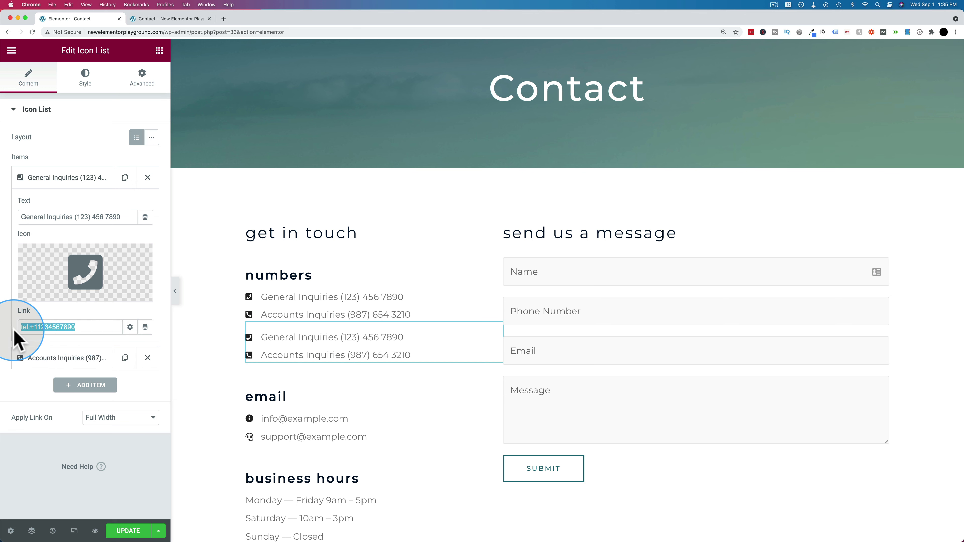
key(BackSpace)
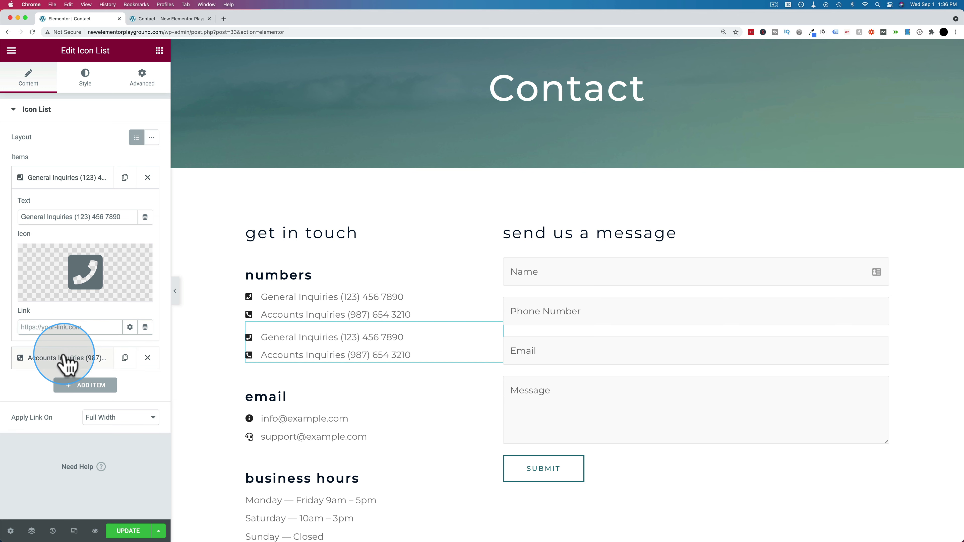
click(65, 358)
drag(76, 355, 16, 364)
key(BackSpace)
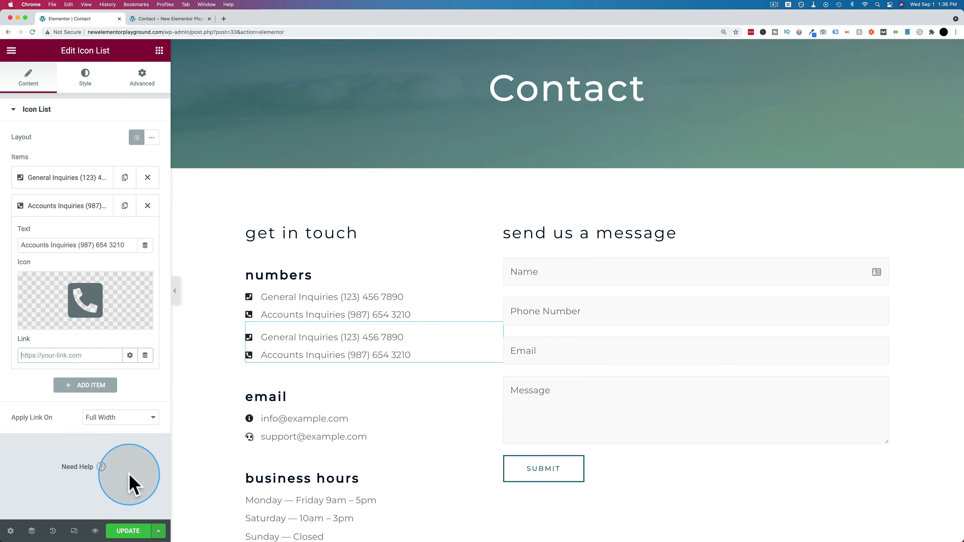
- Set the unlinked copy to Hide On Tablet and Hide On Mobile under Advanced > Responsive
click(144, 80)
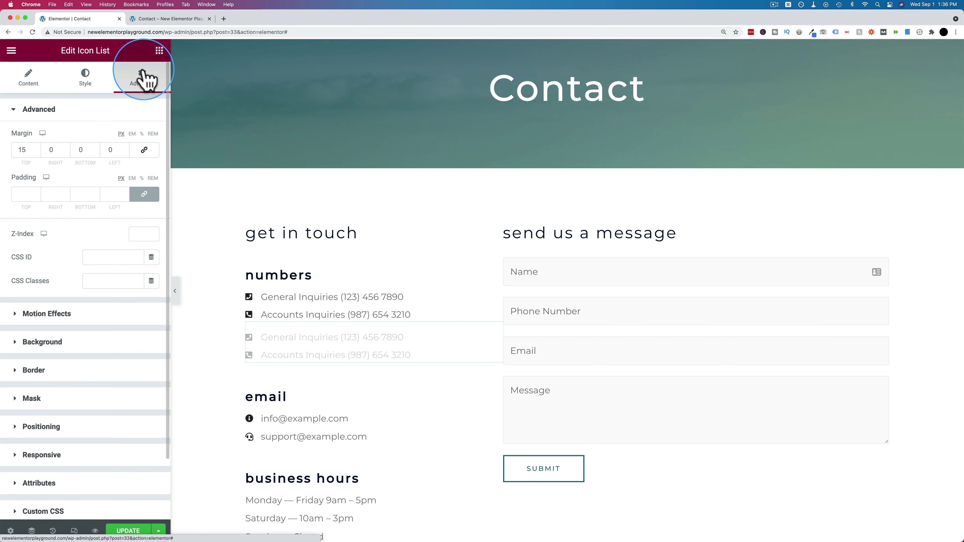
scroll(58, 222, down, 3)
click(43, 380)
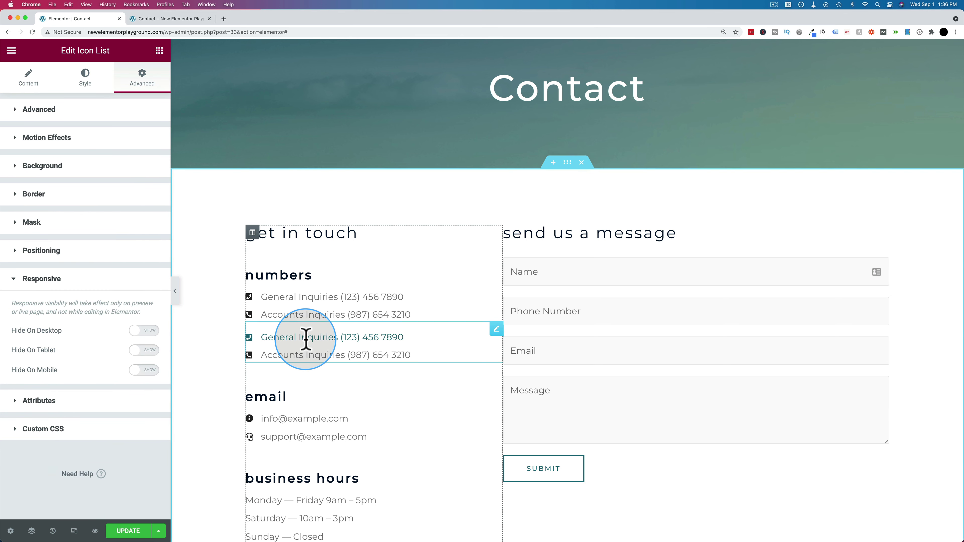
click(139, 350)
click(139, 371)
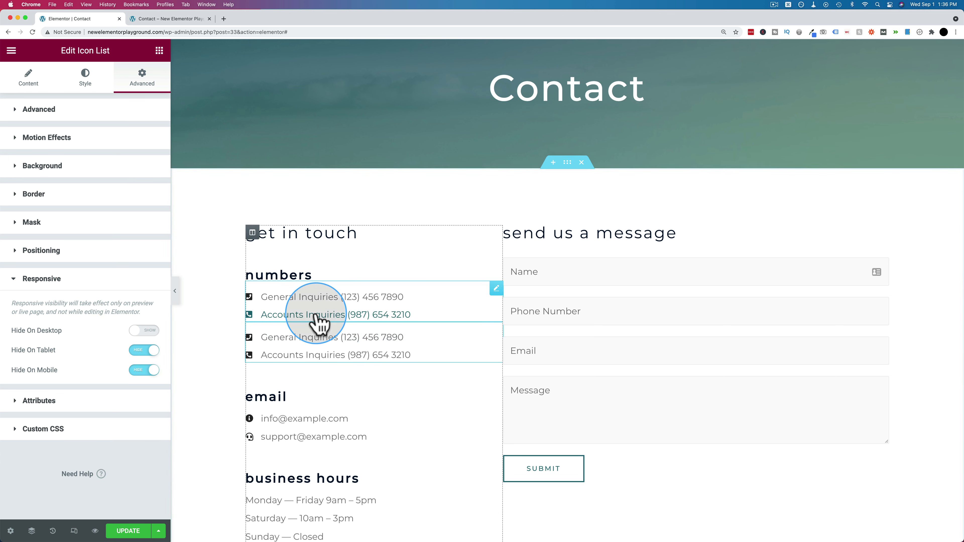
- Set the original linked list to Hide On Desktop and save the page
click(320, 303)
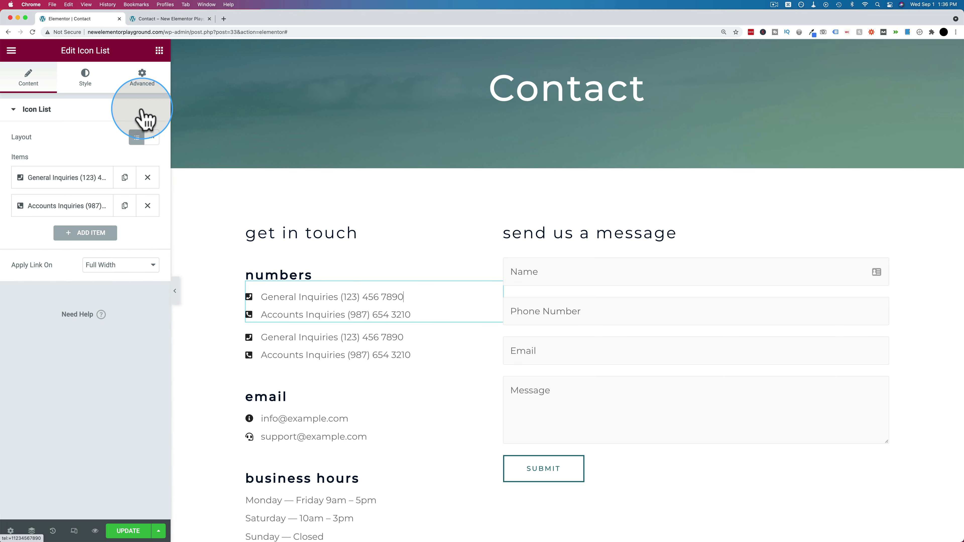
click(142, 78)
scroll(76, 366, down, 3)
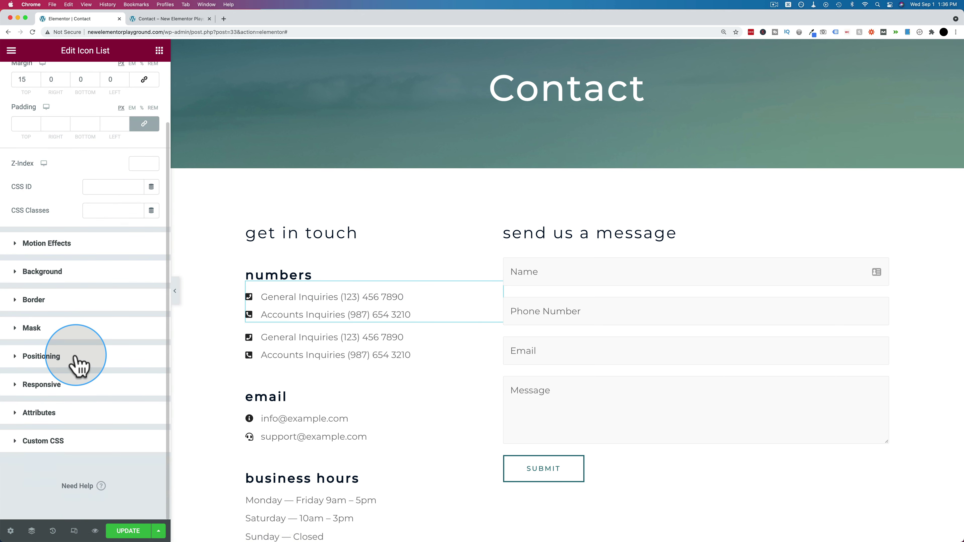
click(62, 385)
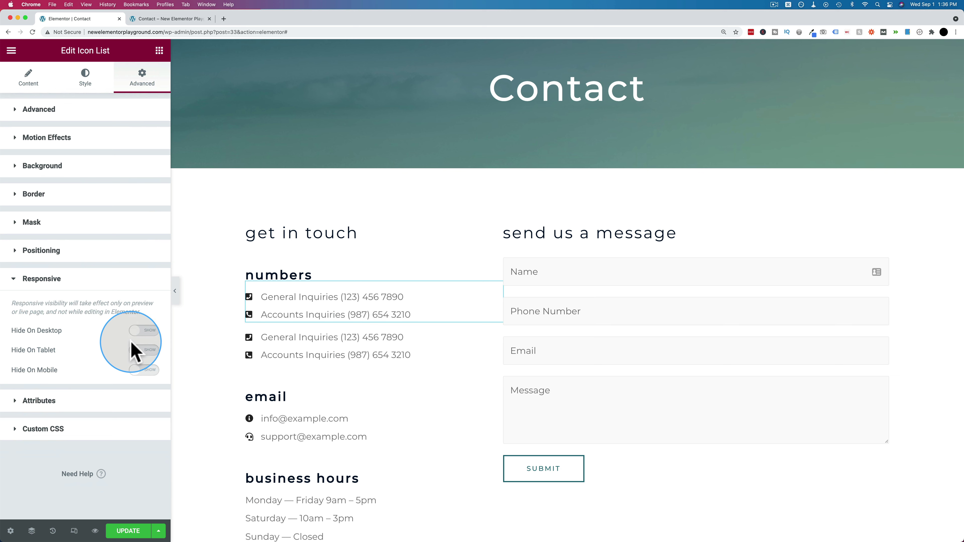
click(144, 330)
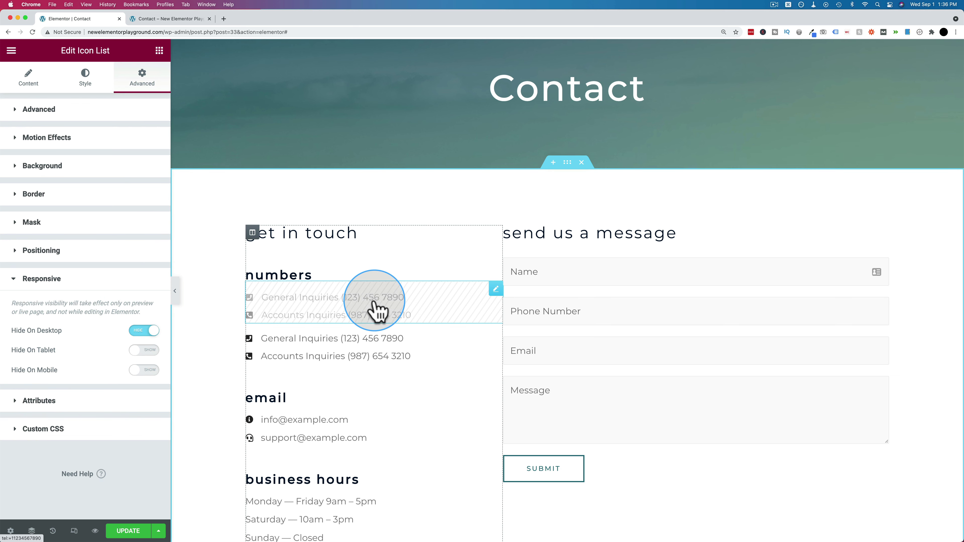
key(super+s)
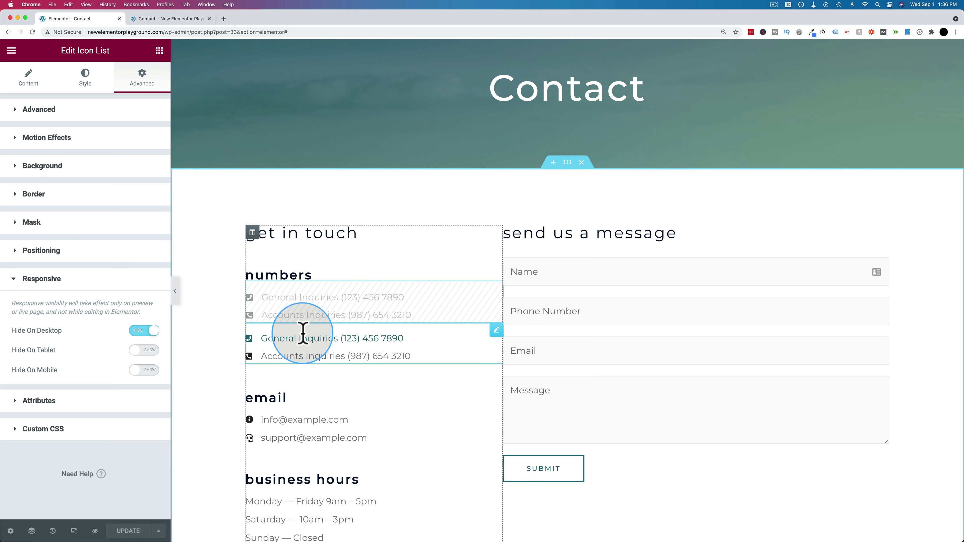
- Open Chrome developer tools on the Contact page preview
click(183, 19)
scroll(246, 232, down, 5)
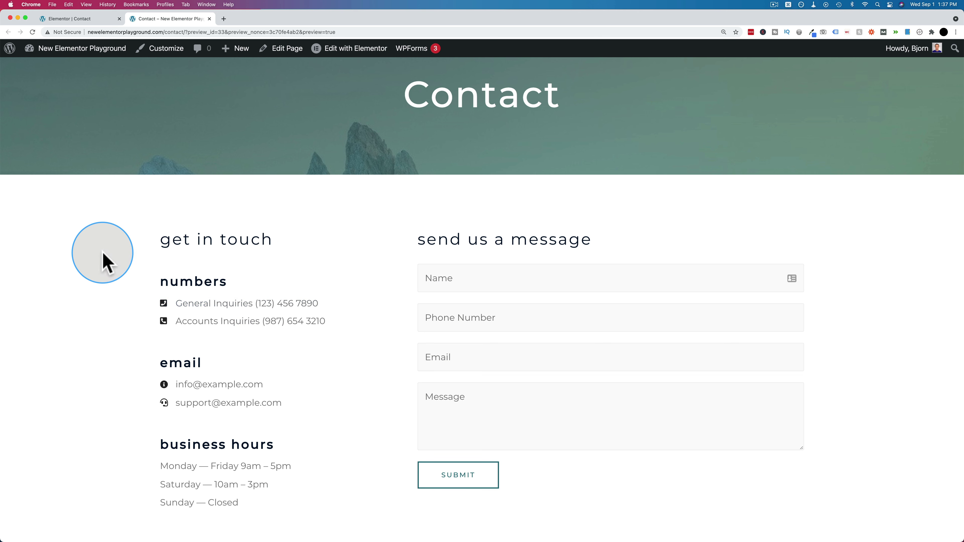
right_click(103, 252)
click(123, 386)
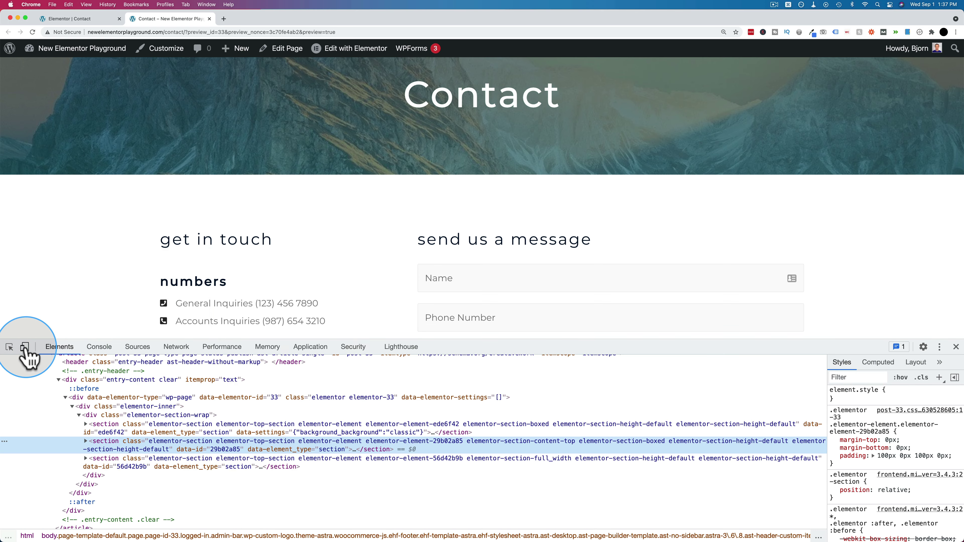
- Emulate a Pixel 2 XL, tap both phone call links, then return to desktop size
click(25, 347)
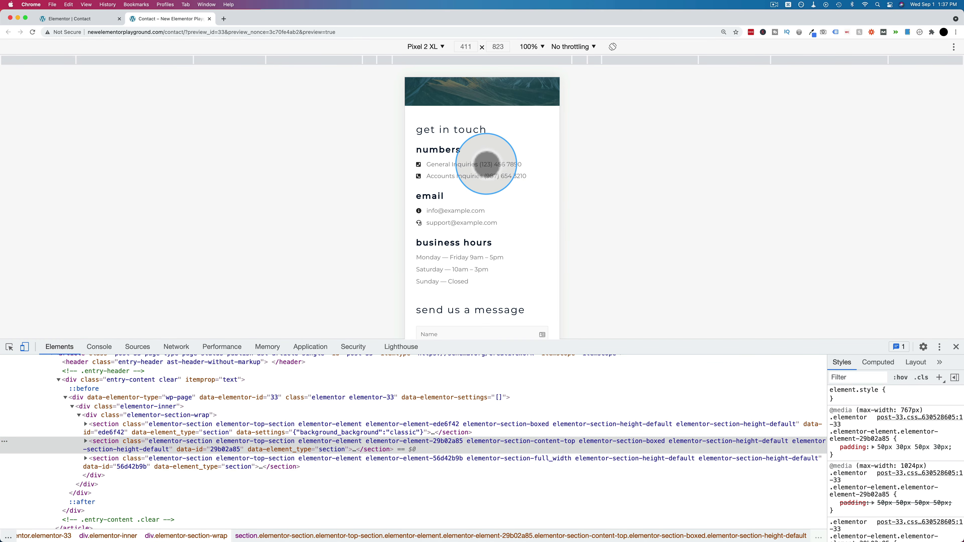
click(490, 164)
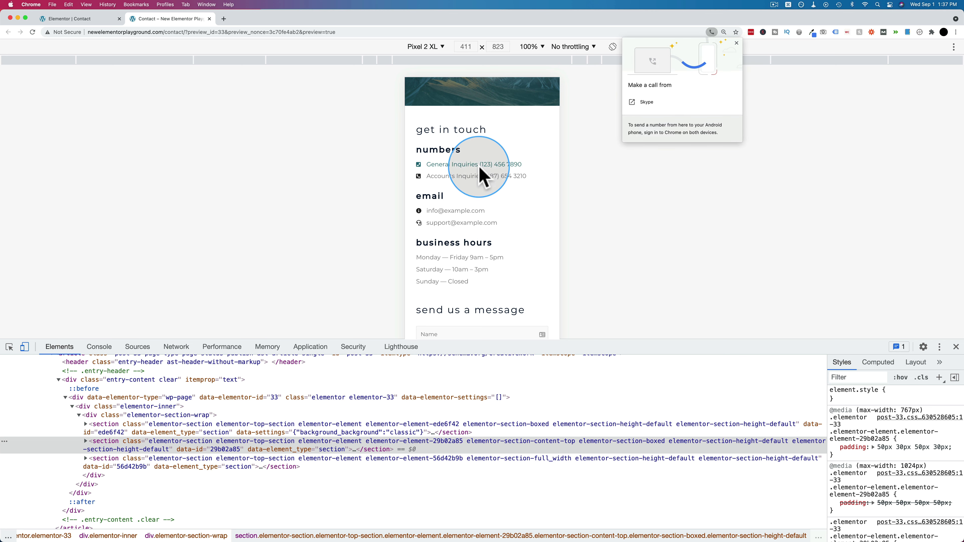
click(501, 176)
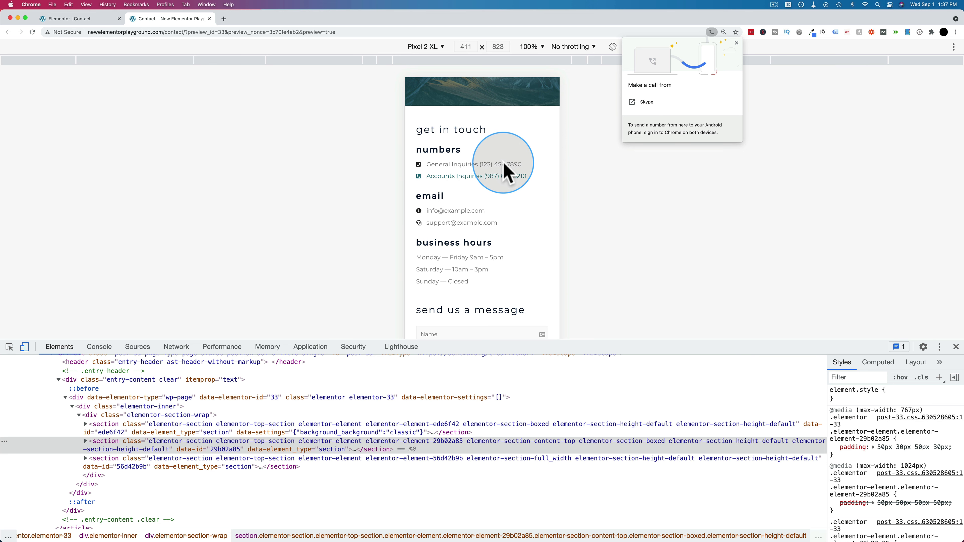
key(super+shift+m)
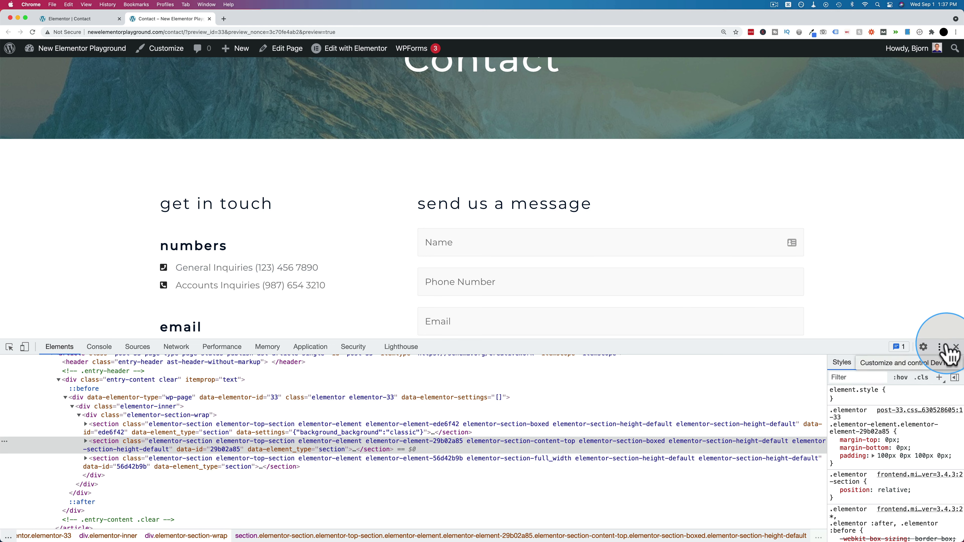
- Close DevTools, select the unlinked phone list in Elementor and check its General Inquiries item
click(956, 347)
click(97, 19)
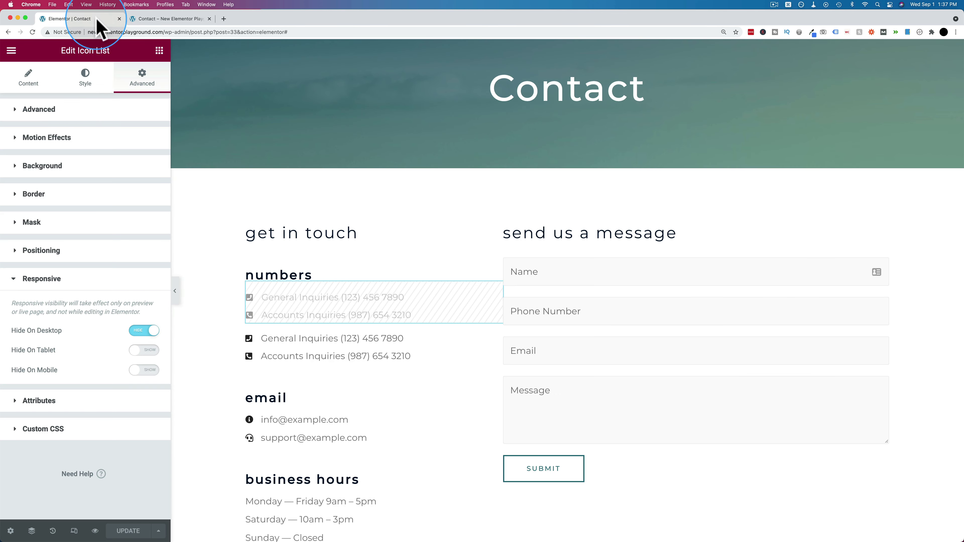
click(281, 338)
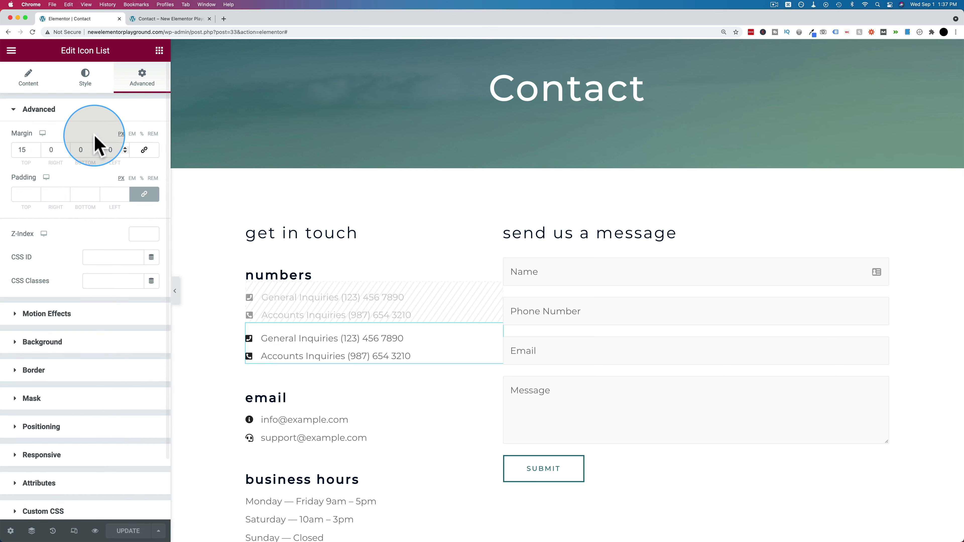
click(27, 76)
click(67, 179)
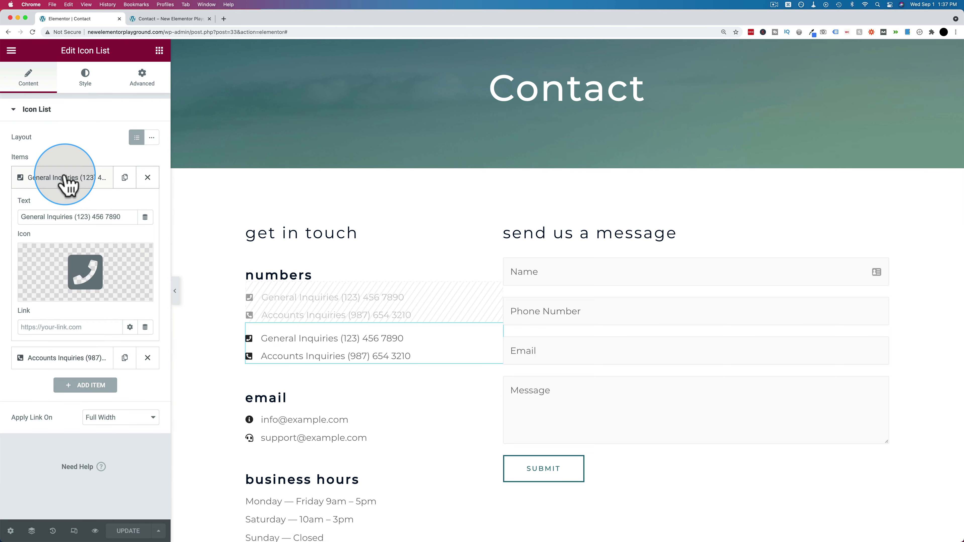
click(279, 364)
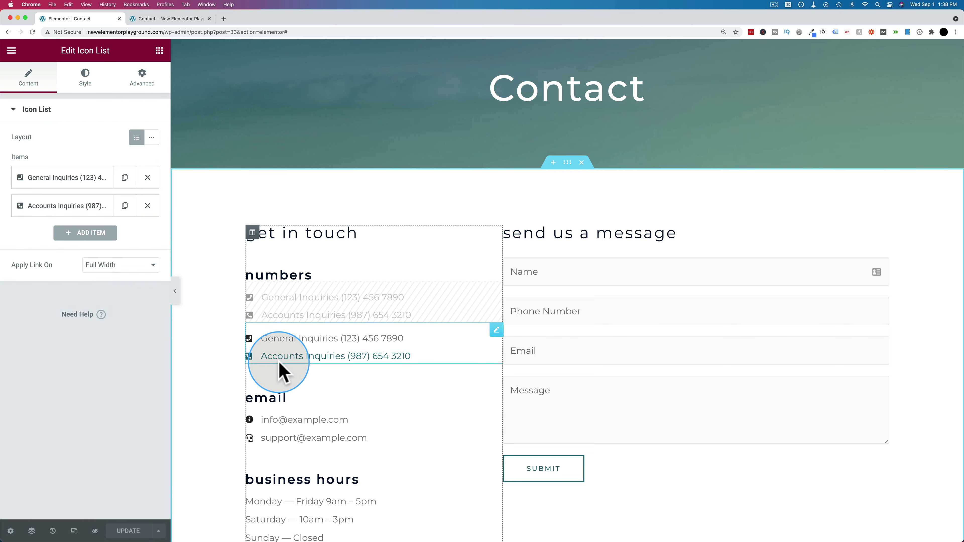